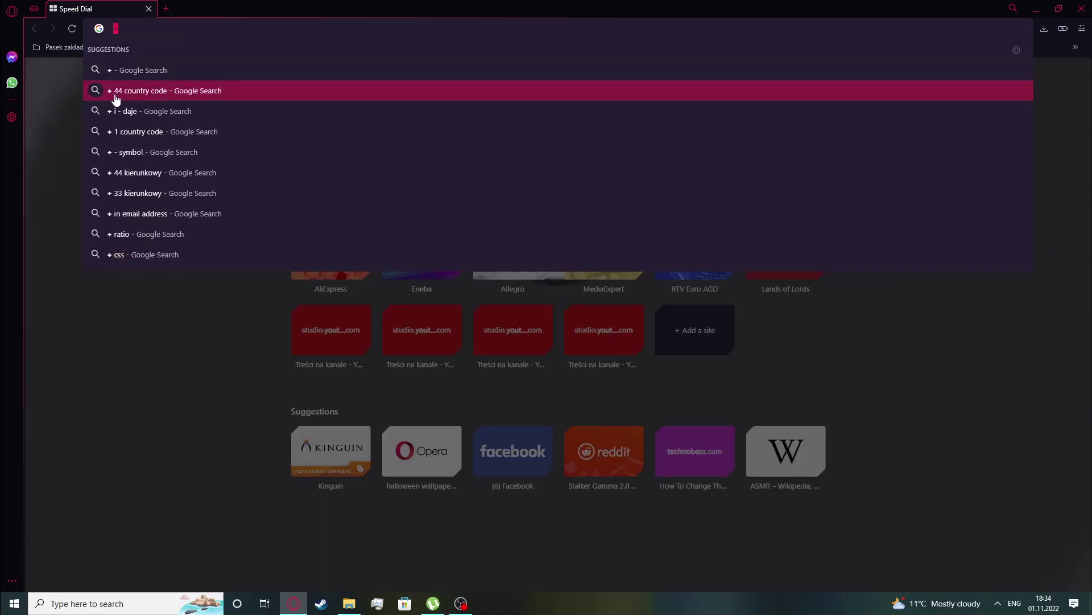
# - Clear the leftover search text and dismiss the address-bar suggestions dropdown
pyautogui.press('BackSpace')
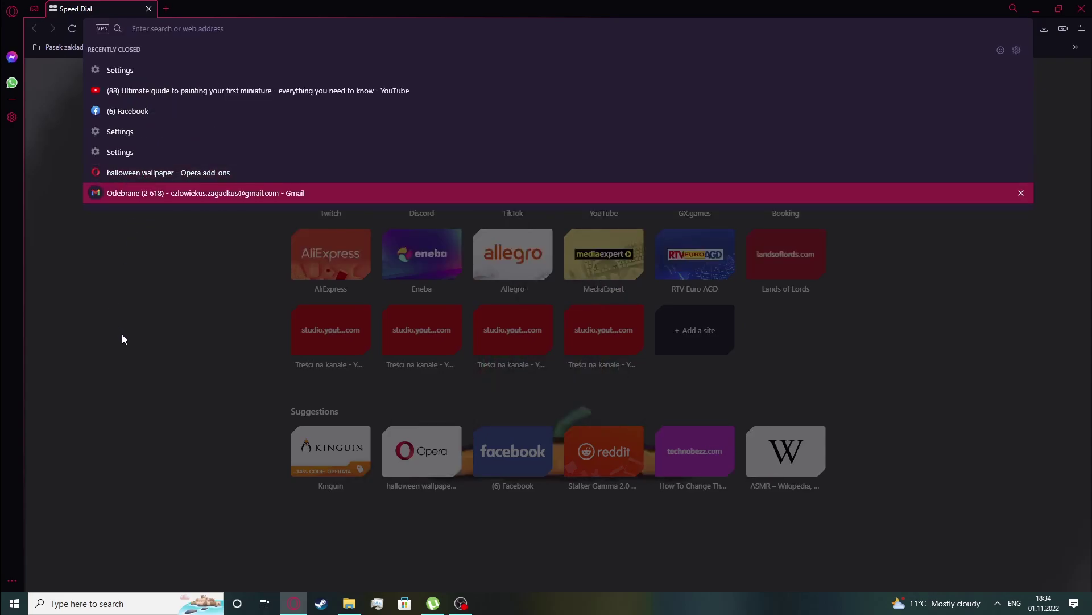
pyautogui.click(127, 324)
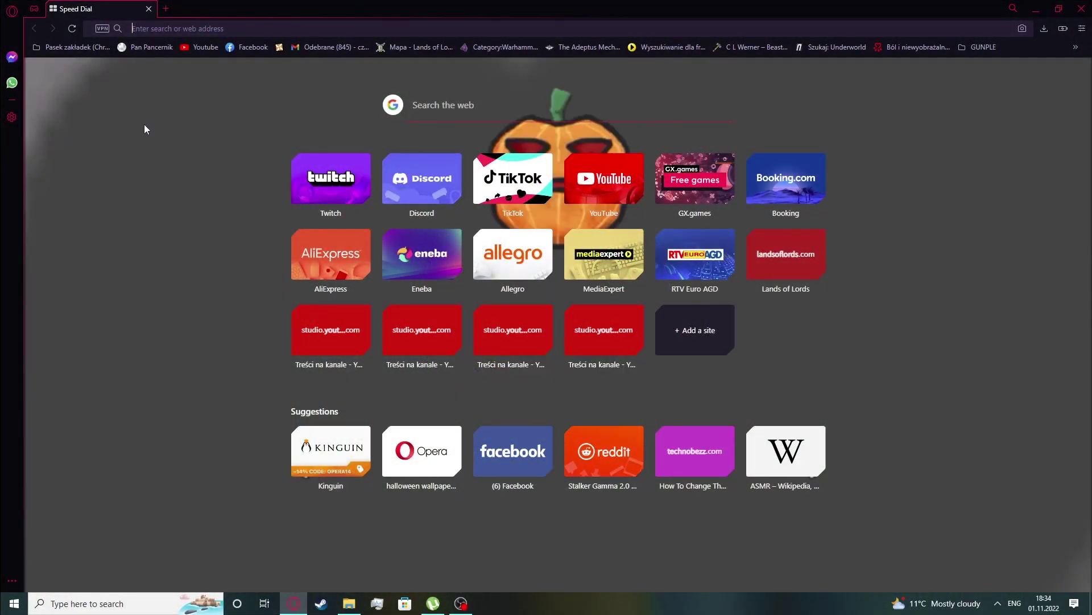
# - Open Opera GX settings from the sidebar gear
pyautogui.click(11, 117)
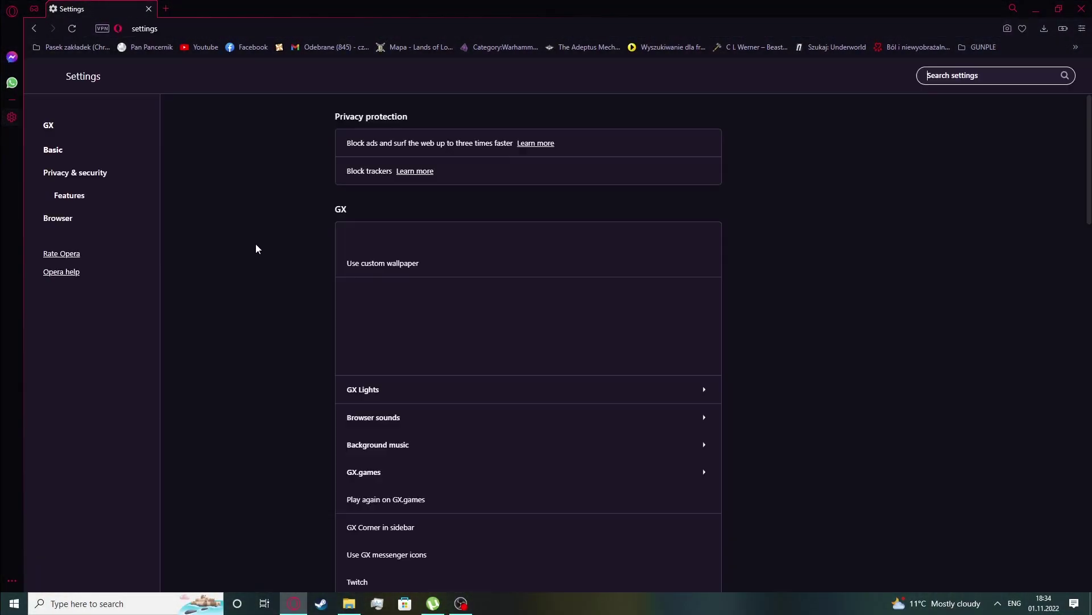
pyautogui.moveTo(1080, 141); pyautogui.dragTo(1077, 547)
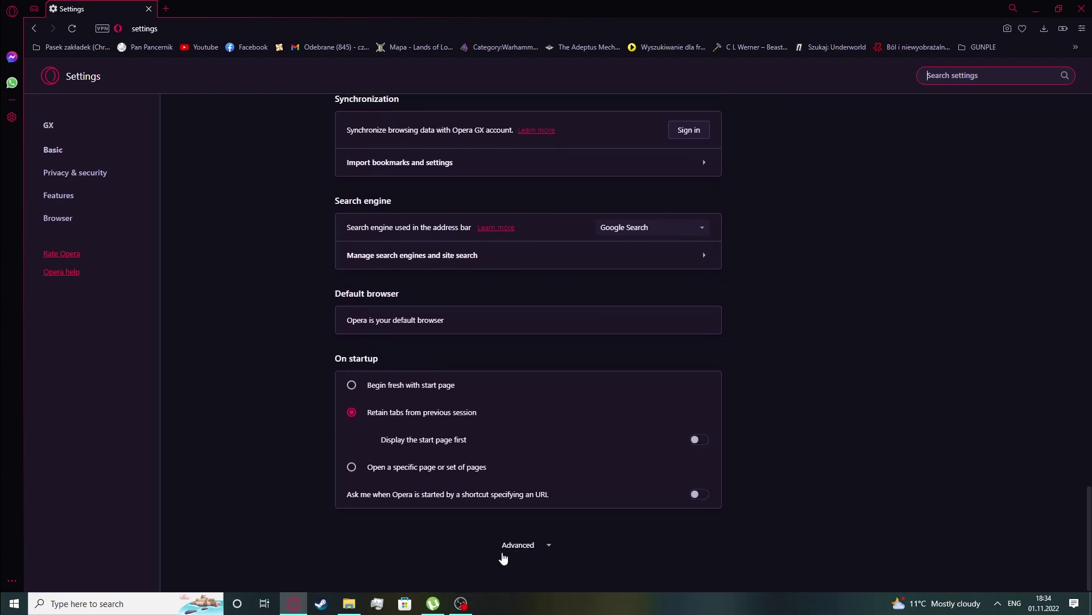
pyautogui.scroll(-2, 537, 529)
pyautogui.scroll(-1, 708, 501)
pyautogui.scroll(-2, 597, 390)
pyautogui.scroll(-1, 580, 385)
pyautogui.scroll(-2, 578, 378)
pyautogui.scroll(-2, 578, 375)
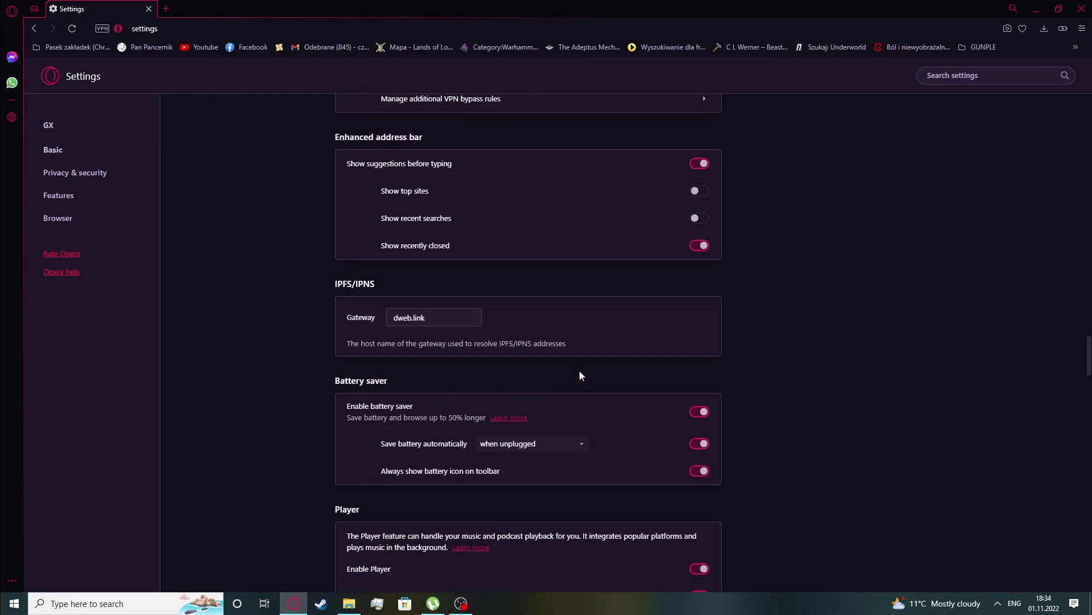
pyautogui.scroll(-1, 572, 371)
pyautogui.scroll(2, 562, 370)
# - Open a new tab to preview the Top sites tiles in the address-bar dropdown
pyautogui.click(164, 10)
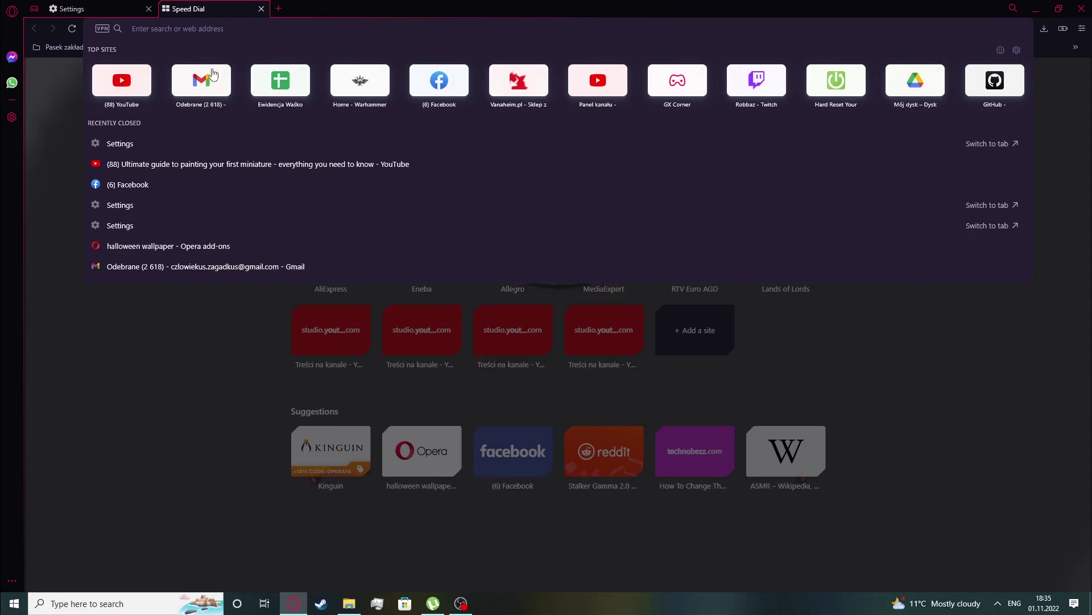
pyautogui.click(145, 10)
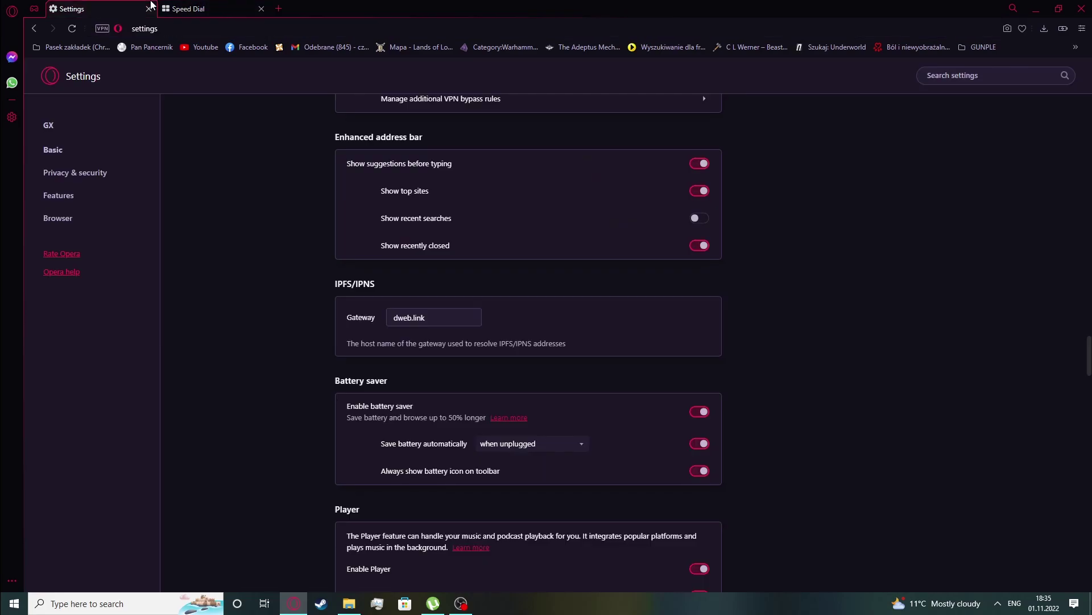